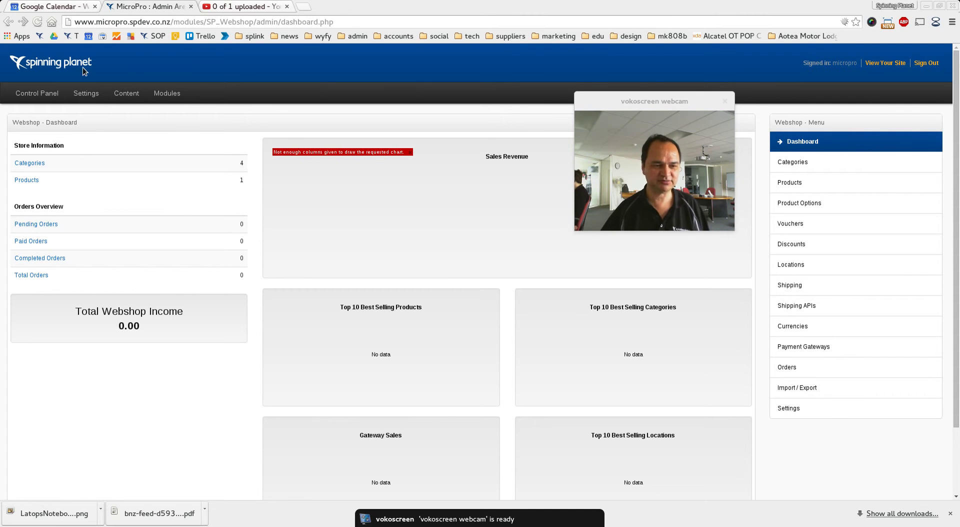
# Open the Webshop module from the control panel and go to its shipping options
pyautogui.click(38, 95)
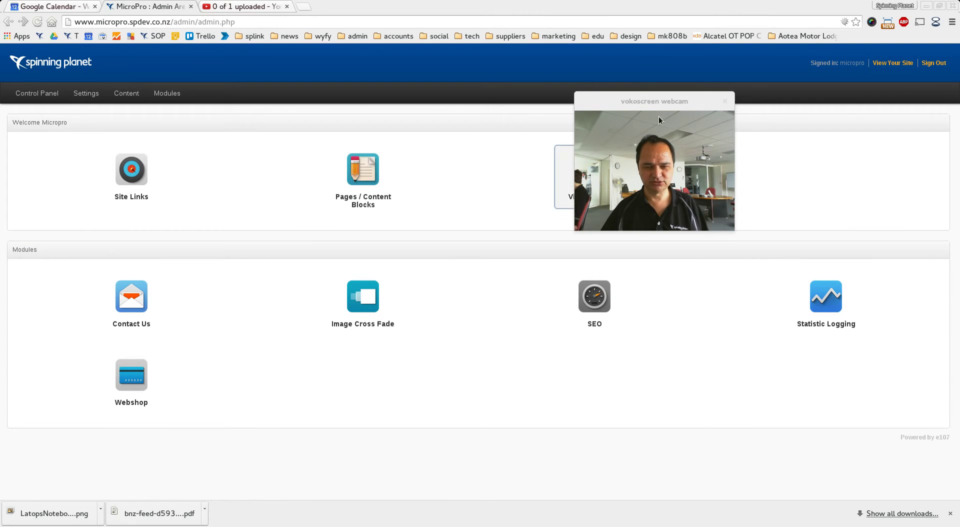
pyautogui.moveTo(651, 105); pyautogui.dragTo(805, 88)
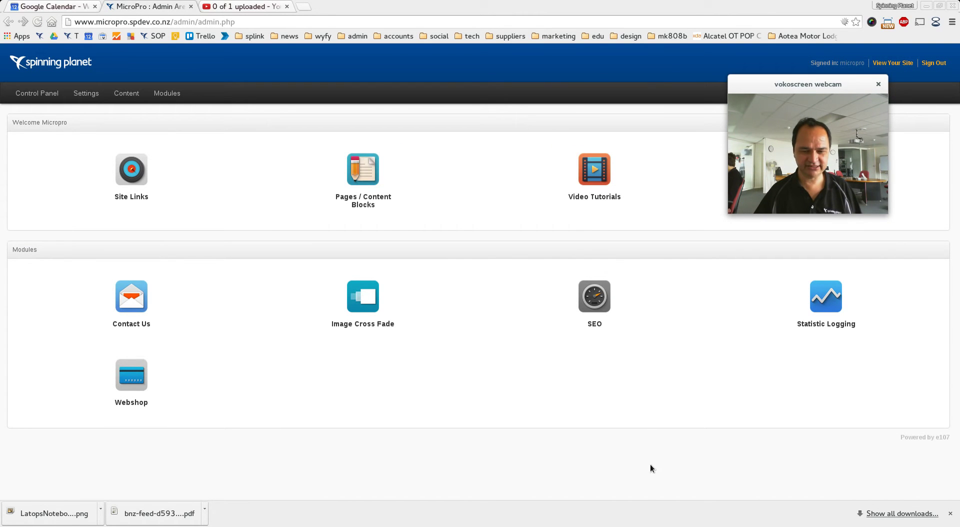
pyautogui.click(131, 379)
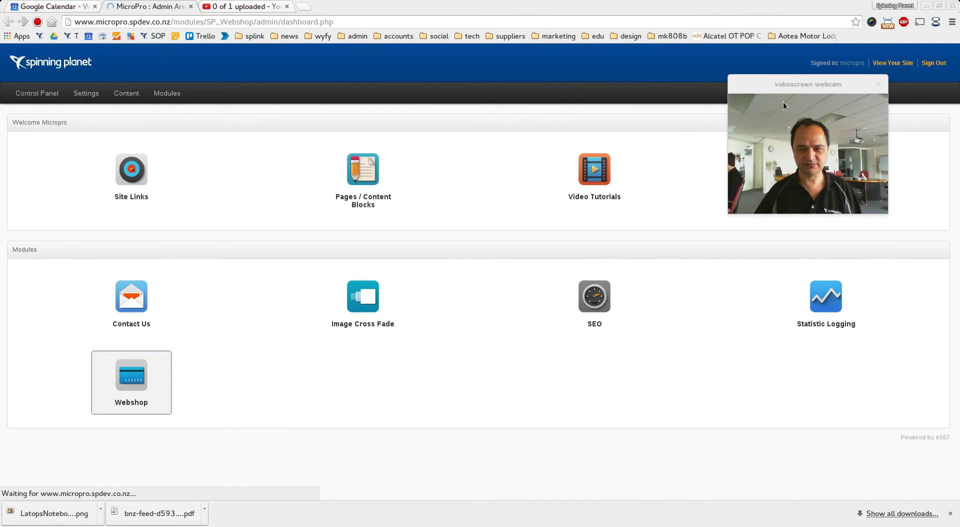
pyautogui.moveTo(793, 84); pyautogui.dragTo(595, 90)
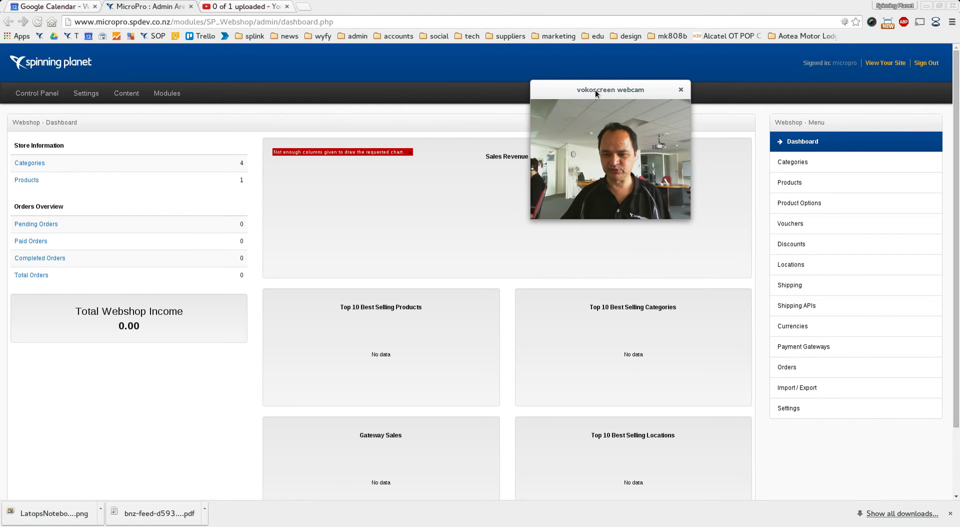
pyautogui.click(798, 286)
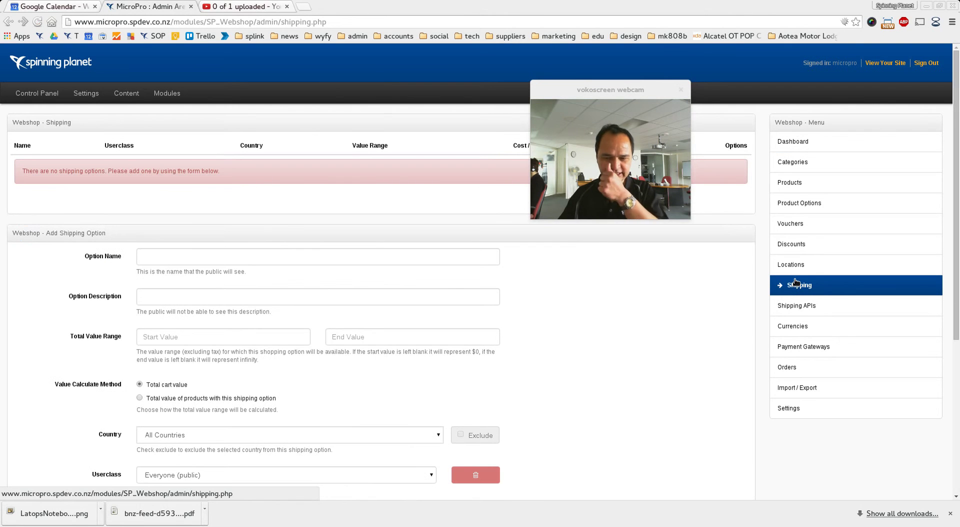
# Review the list of available shipping APIs and return to the webshop's shipping options
pyautogui.click(787, 306)
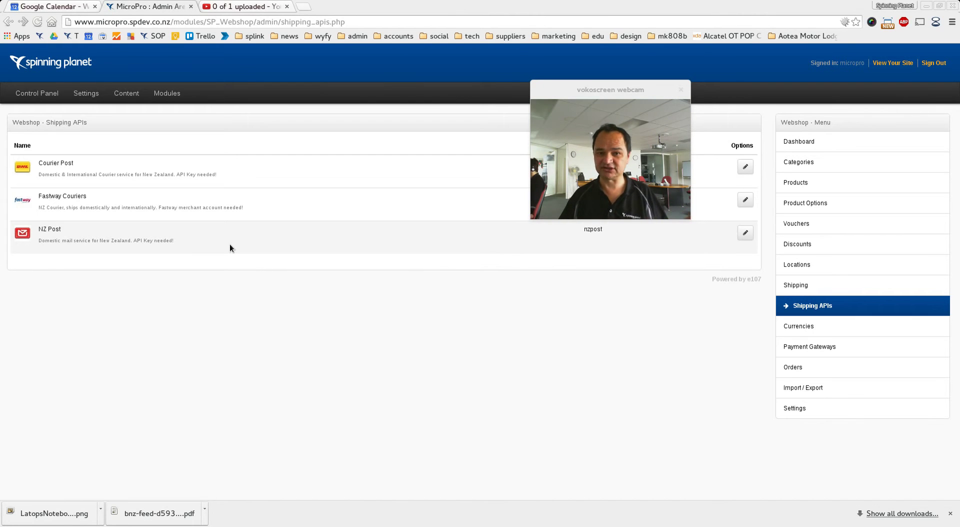
pyautogui.click(811, 287)
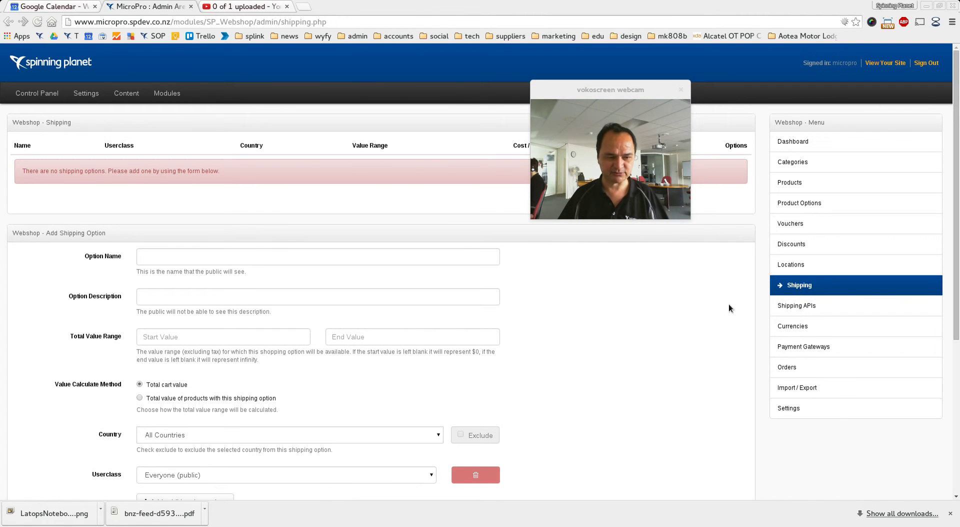
pyautogui.moveTo(610, 89); pyautogui.dragTo(645, 189)
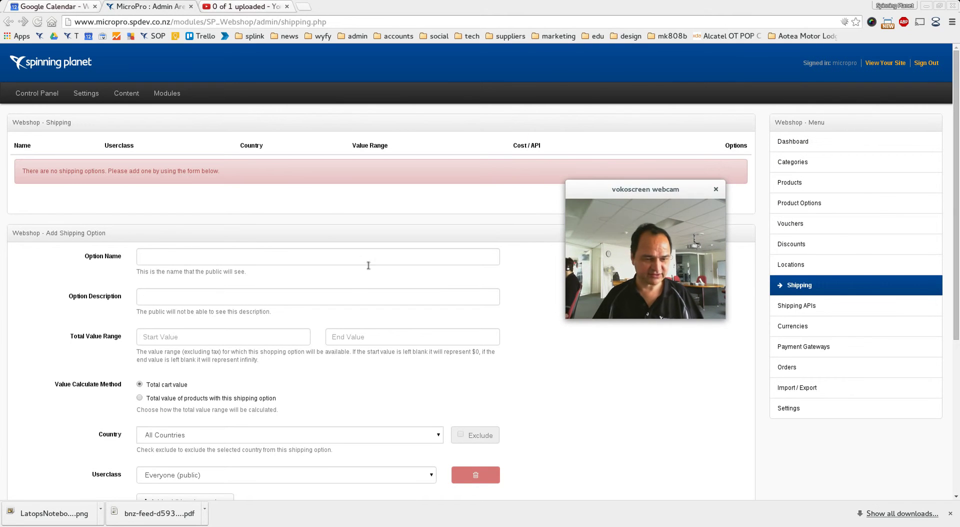
# Name the new shipping option "Free for over $50" and describe it as "Free shipping to anywhere for orders over $50"
pyautogui.click(210, 260)
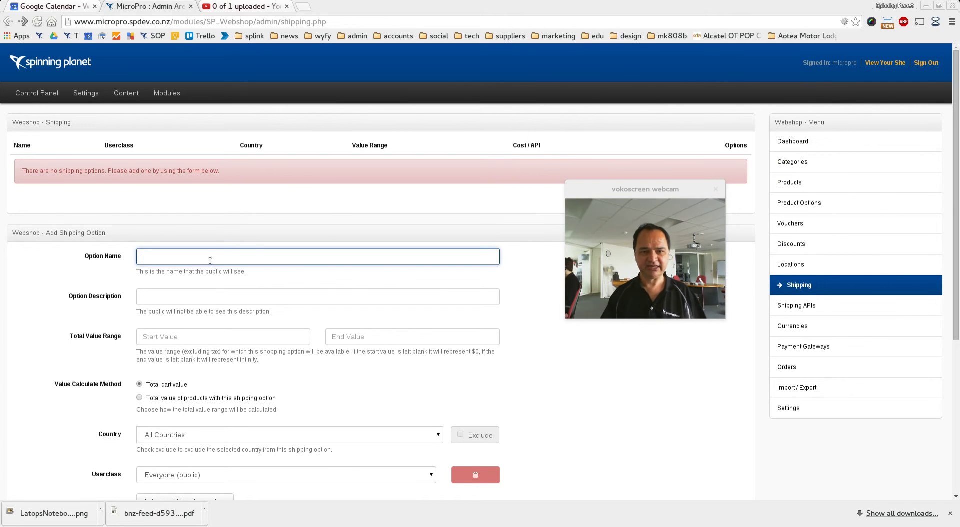
pyautogui.write('Free for over $50')
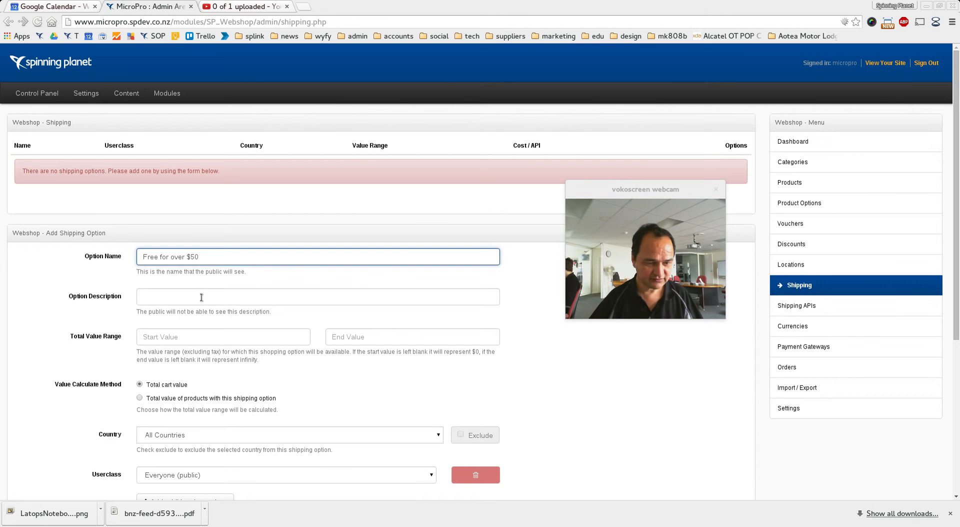
pyautogui.click(236, 303)
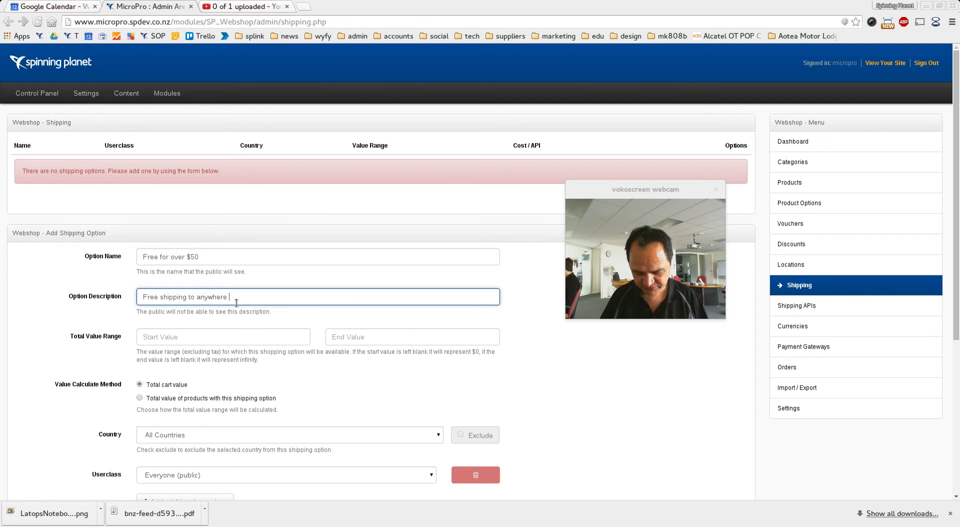
pyautogui.write('Free shipping to anywhere for oprd')
pyautogui.hotkey('ctrl', 'shift', 'Left')
pyautogui.write('ord')
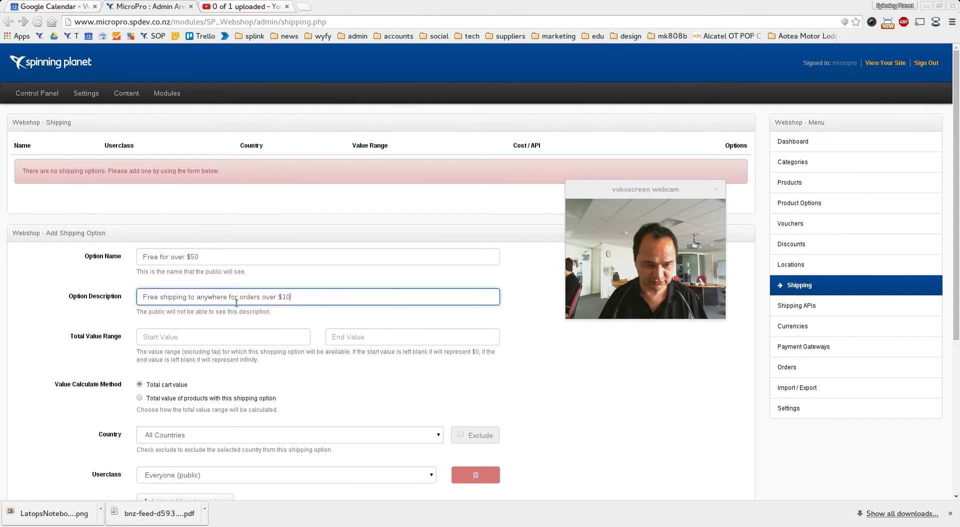
pyautogui.hotkey('ctrl', 'shift', 'Left')
pyautogui.write('50')
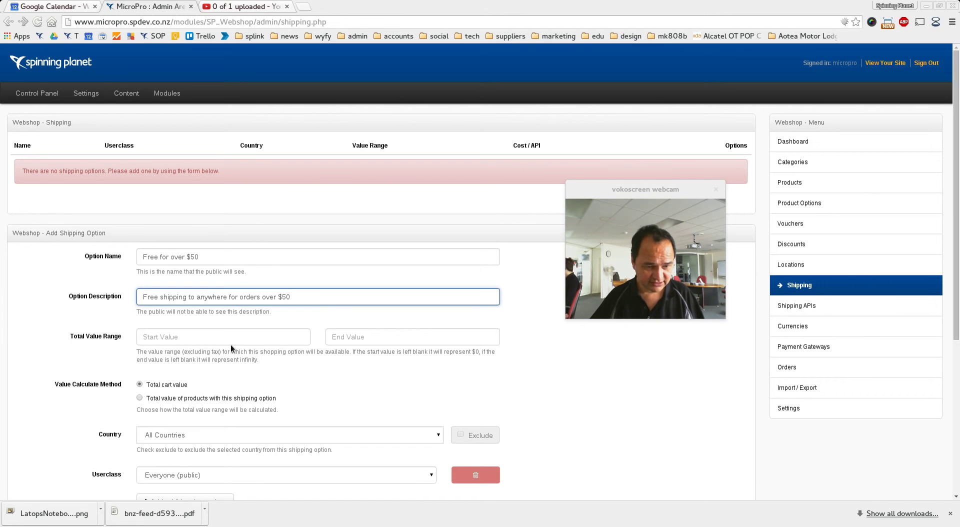
# Set the shipping option's total value range to start at 50 and its fixed shipping cost to 0
pyautogui.click(230, 343)
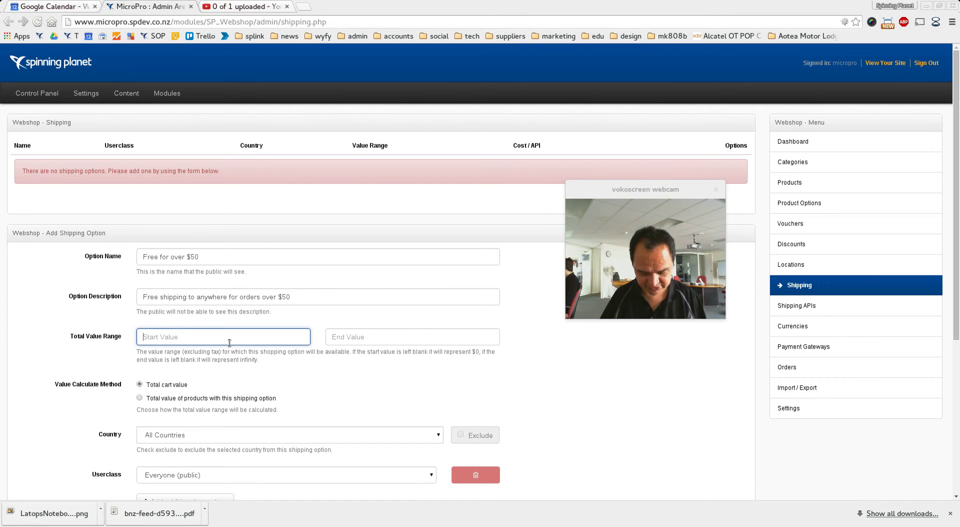
pyautogui.write('50')
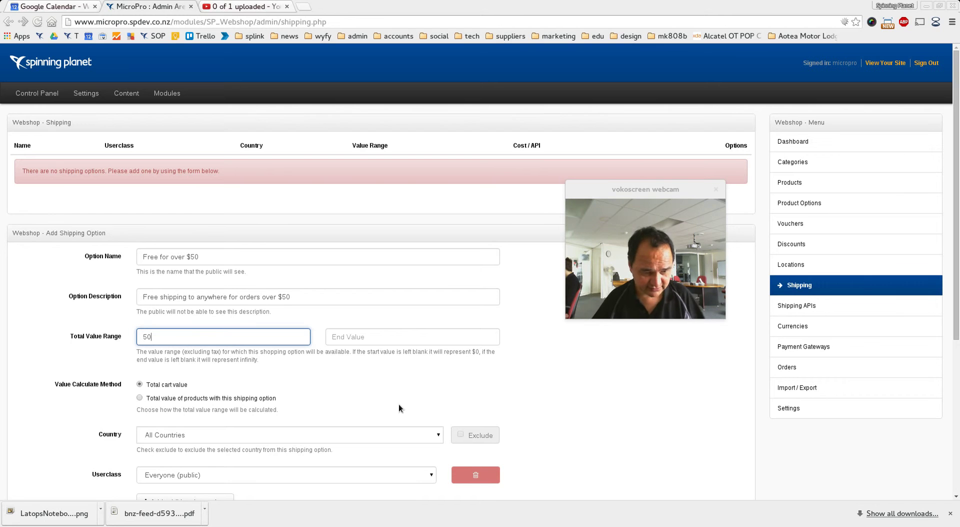
pyautogui.scroll(-3, 386, 403)
pyautogui.scroll(-1, 346, 400)
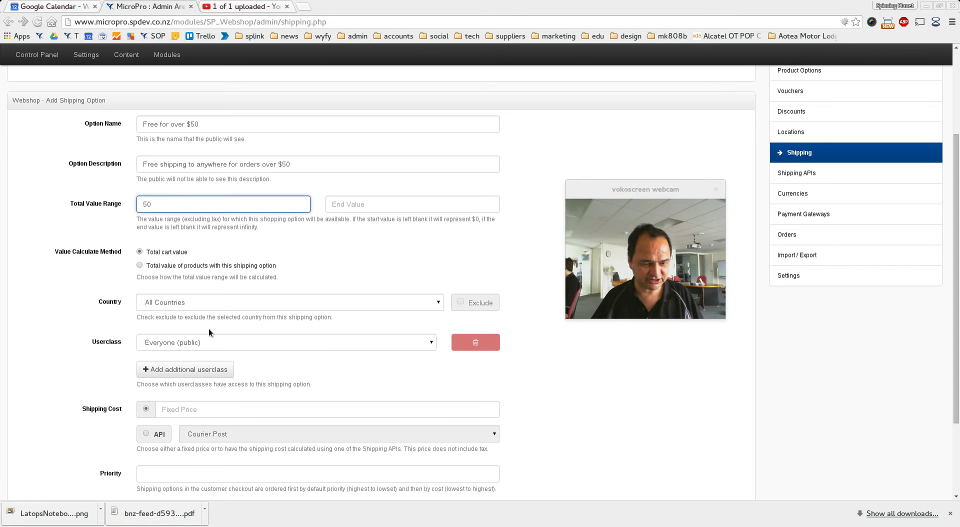
pyautogui.scroll(-3, 150, 330)
pyautogui.click(145, 329)
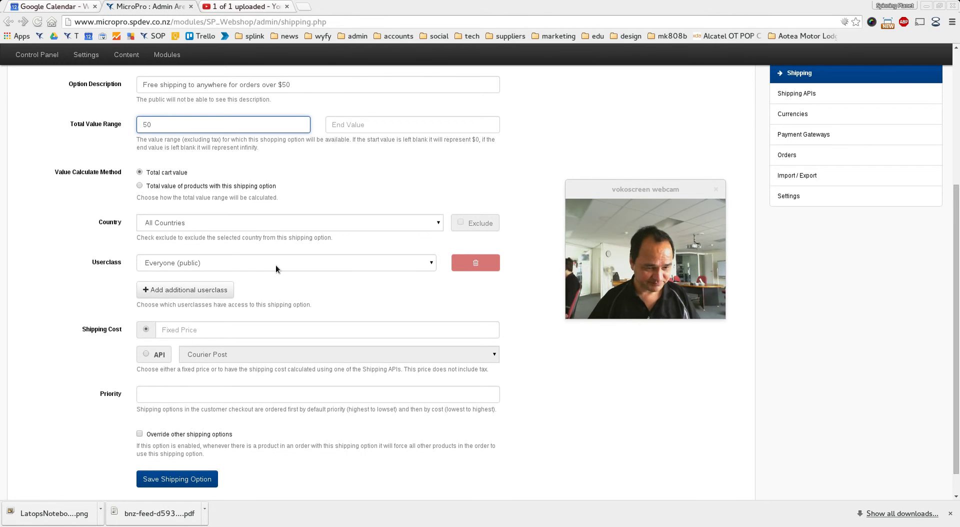
pyautogui.scroll(-1, 341, 308)
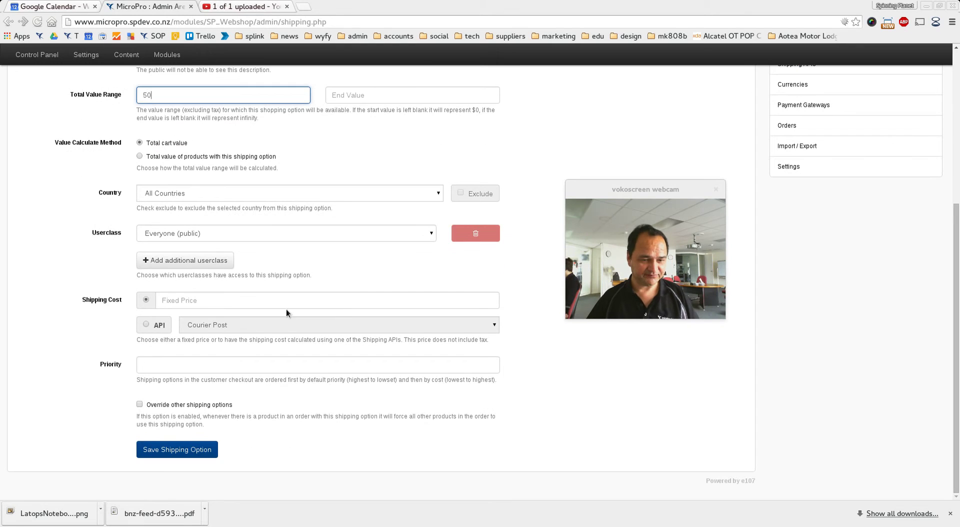
pyautogui.click(211, 304)
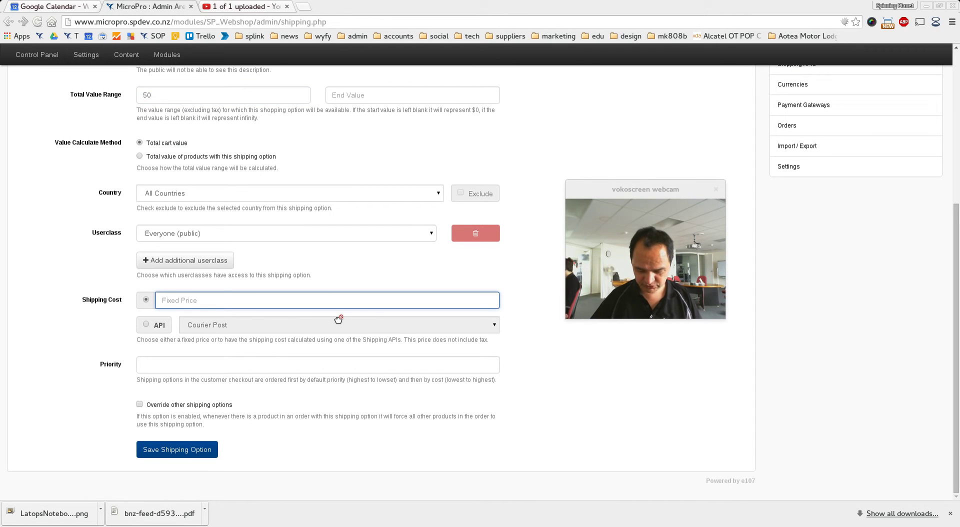
pyautogui.write('0')
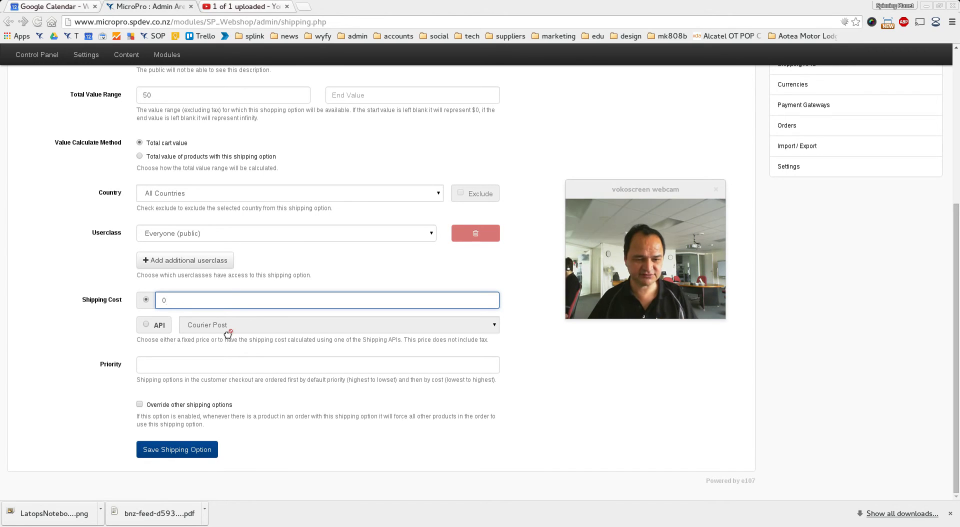
# Give the shipping option priority 1 and save it
pyautogui.click(199, 360)
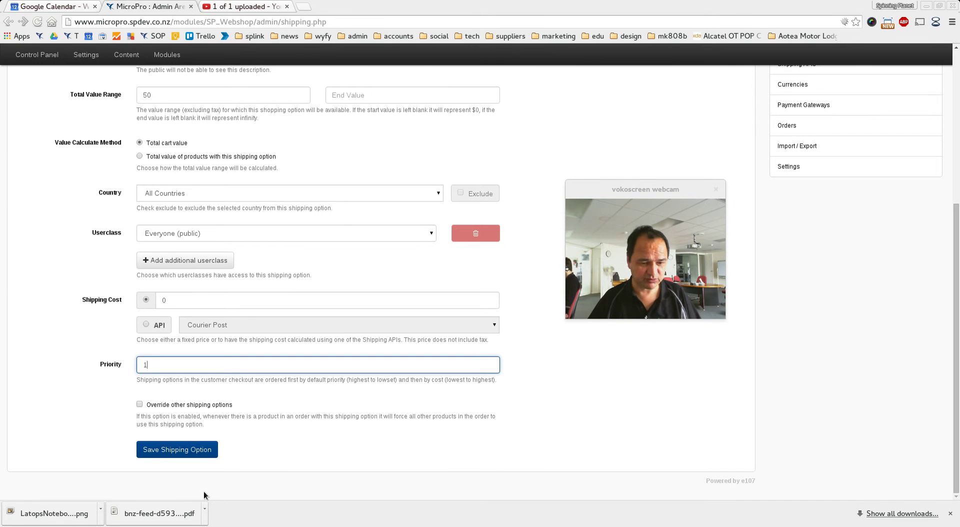
pyautogui.click(198, 451)
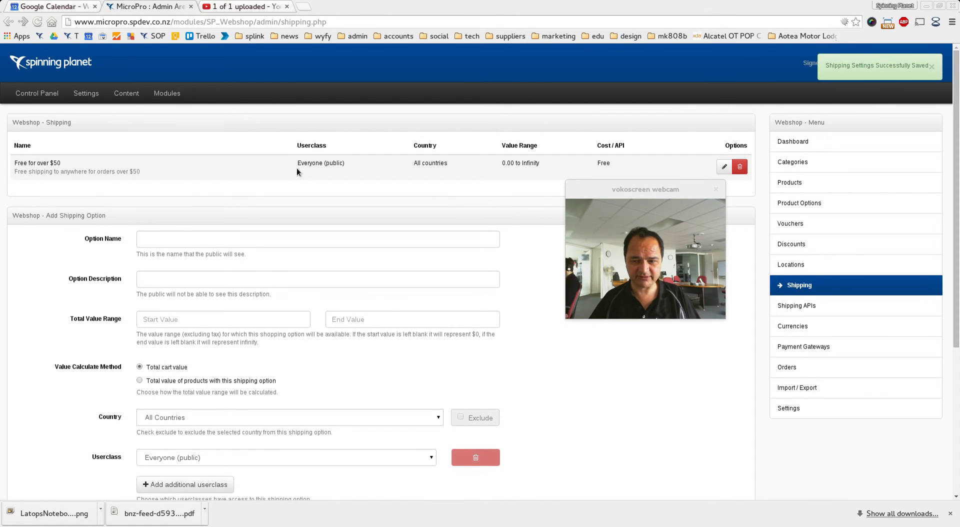
# Open the Lenovo B5070 product in the webshop's product list for editing
pyautogui.click(785, 183)
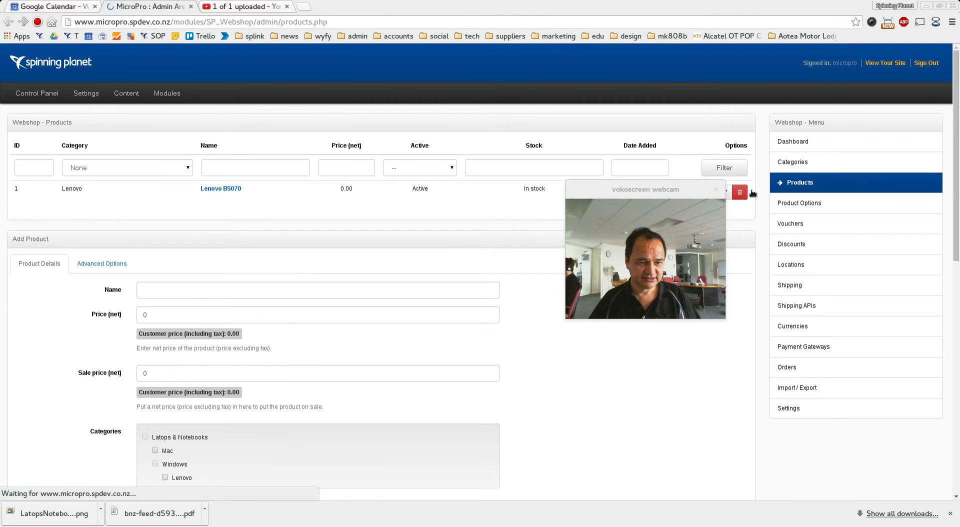
pyautogui.moveTo(658, 189); pyautogui.dragTo(866, 347)
pyautogui.click(724, 191)
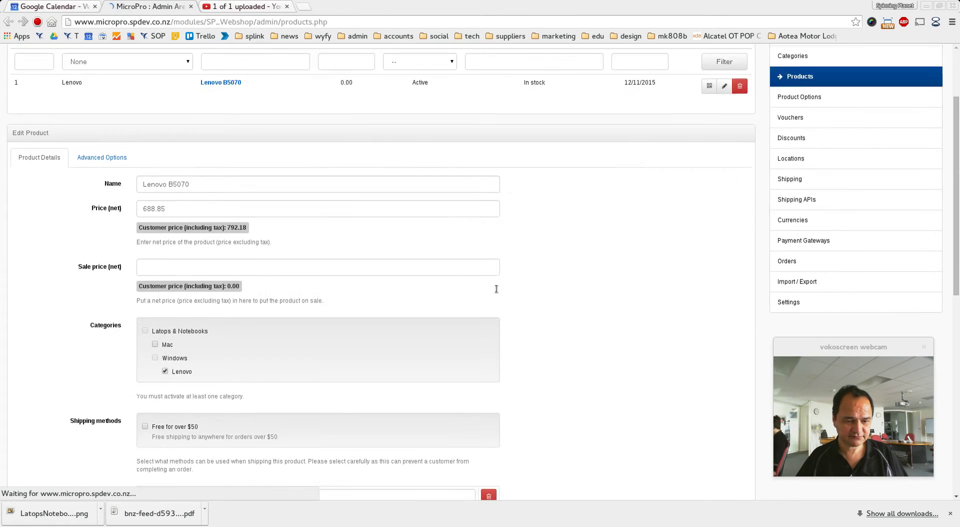
# Enable the "Free for over $50" shipping method for the Lenovo B5070 and save the product
pyautogui.scroll(-5, 496, 289)
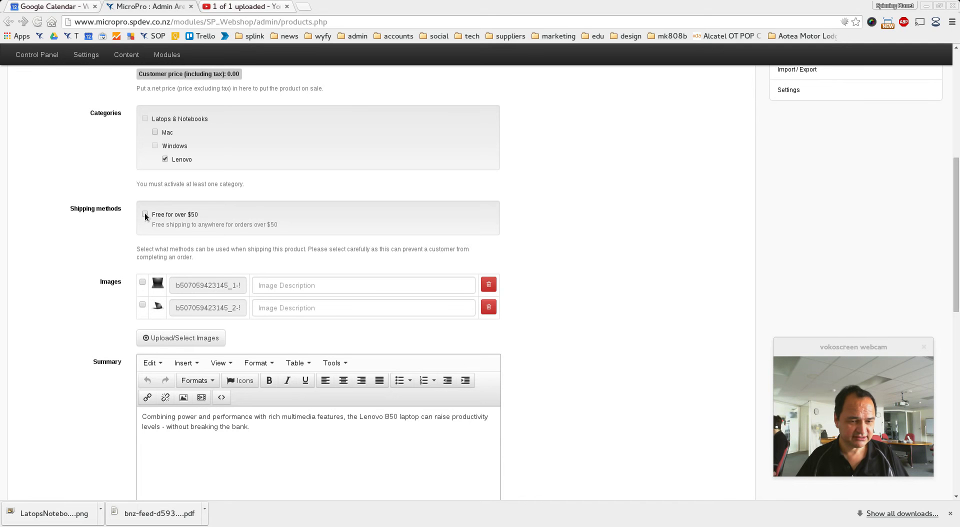
pyautogui.click(145, 214)
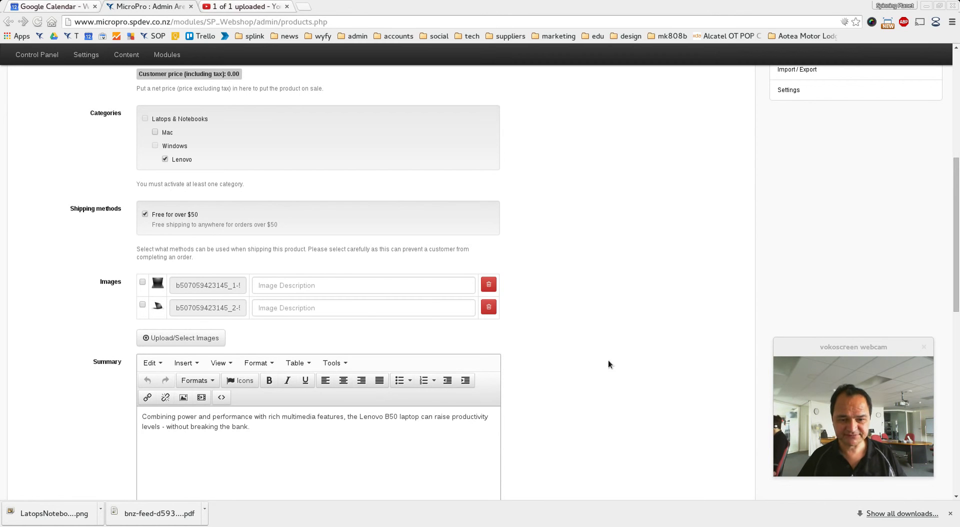
pyautogui.scroll(-10, 619, 356)
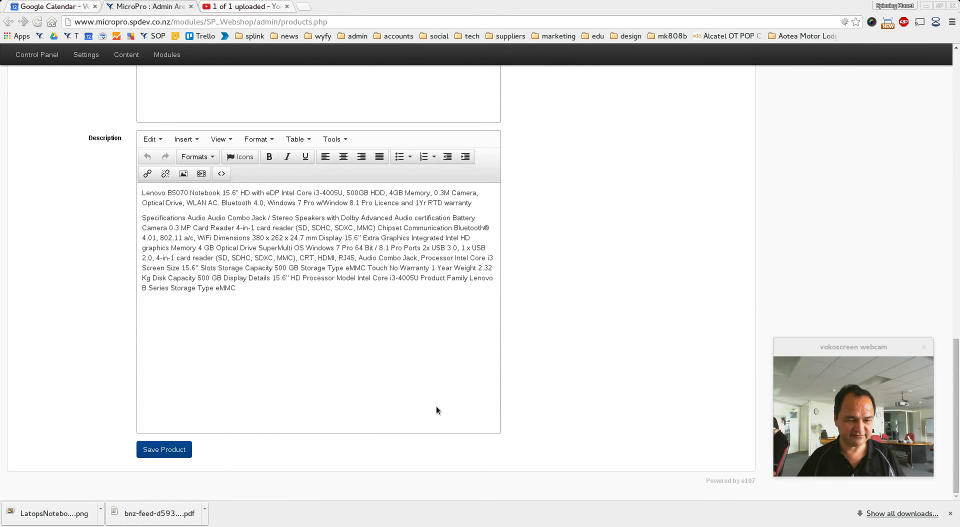
pyautogui.click(167, 451)
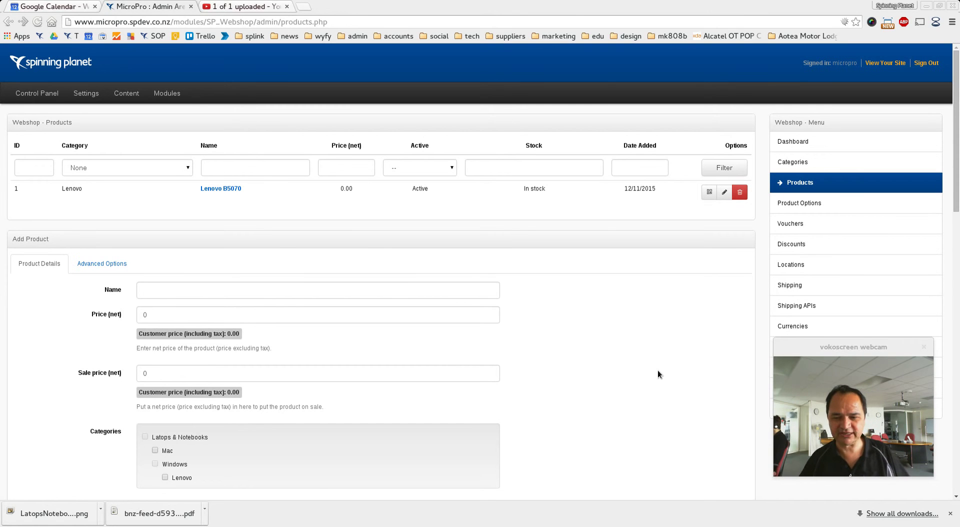
# Start a new webshop product option group named "Lenovo more ram"
pyautogui.click(805, 207)
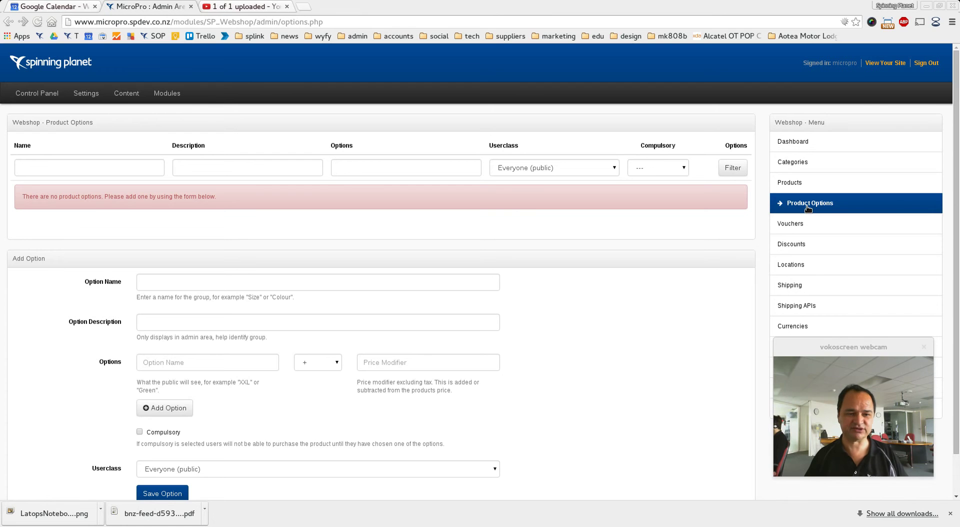
pyautogui.click(174, 286)
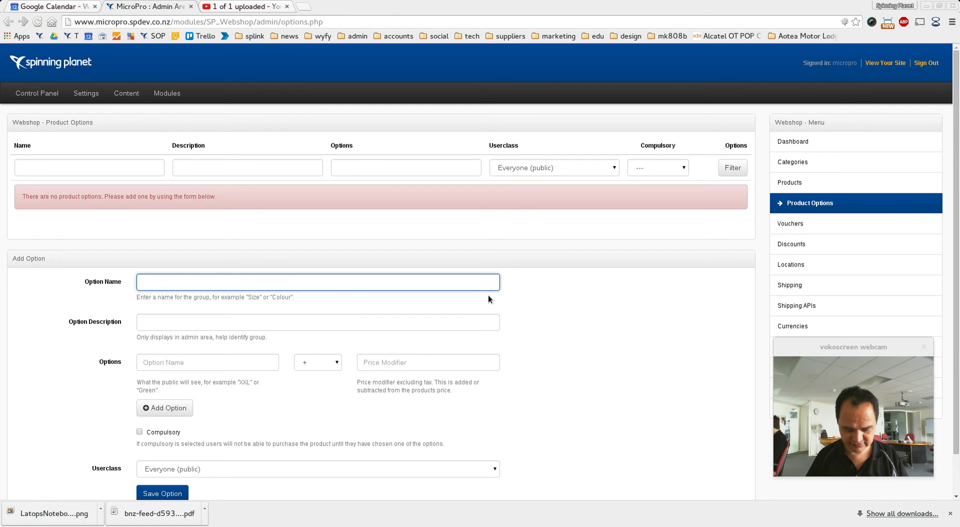
pyautogui.write('More')
pyautogui.hotkey('ctrl', 'a')
pyautogui.write('Lenovo')
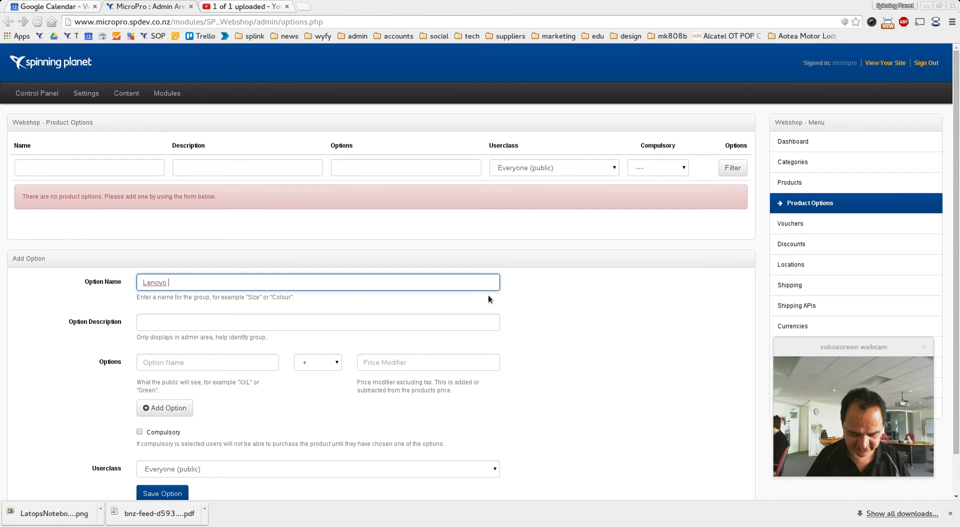
pyautogui.write(' more ram')
# Fill in the group's first option as 2G with a price modifier of +100
pyautogui.scroll(-2, 210, 345)
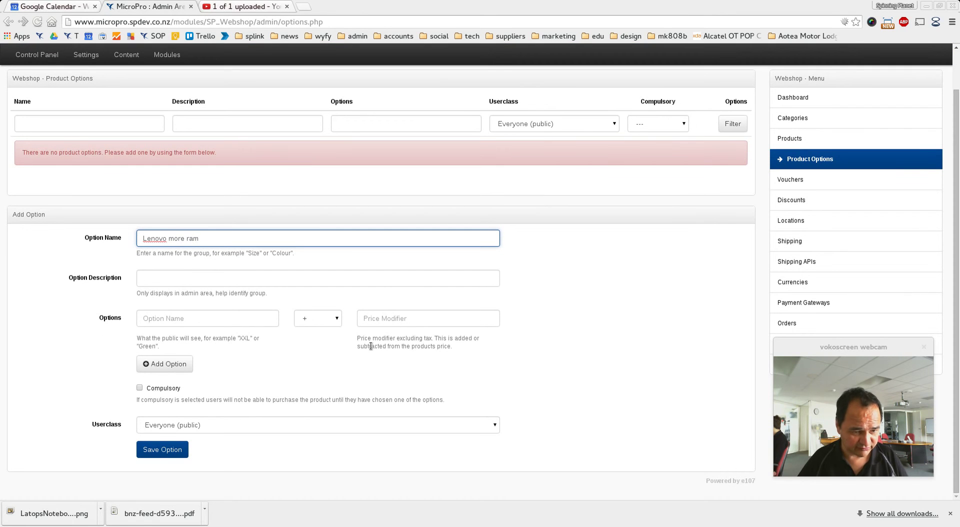
pyautogui.click(210, 318)
pyautogui.write('2G')
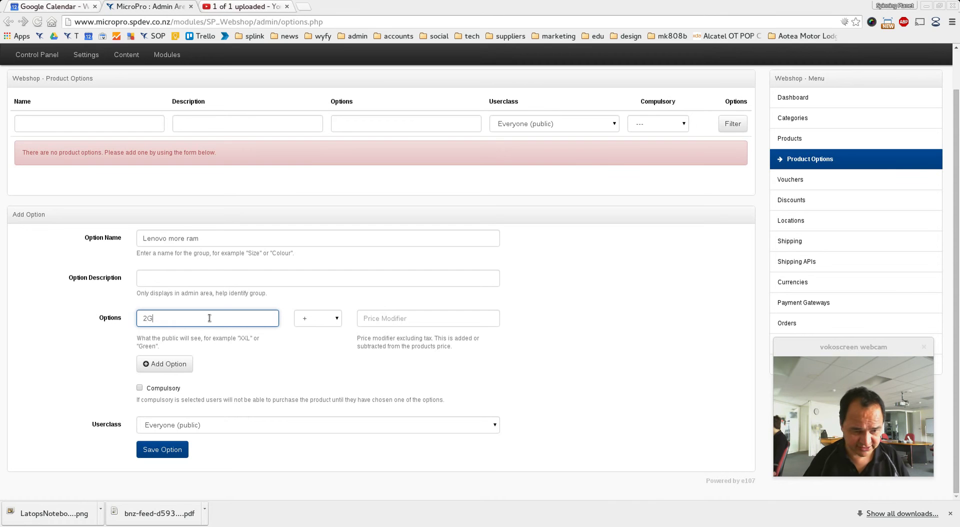
pyautogui.click(379, 323)
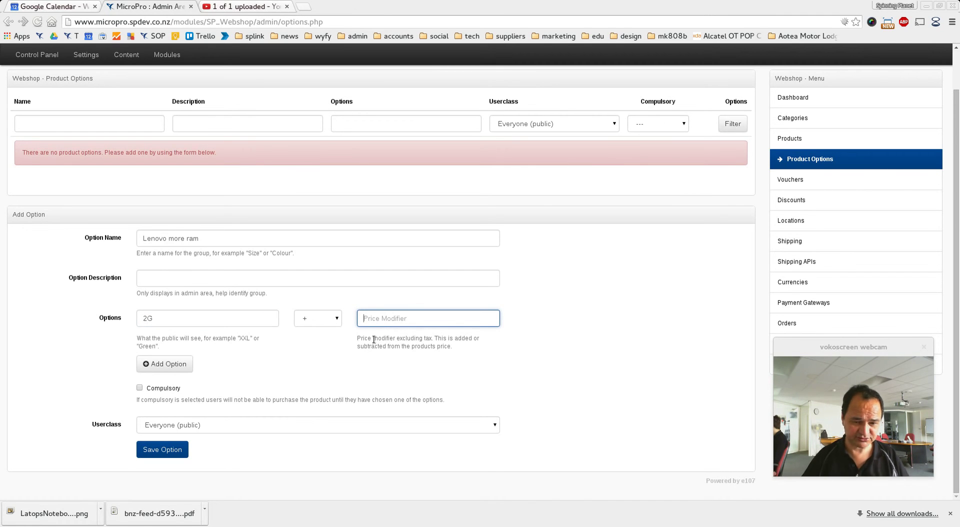
pyautogui.write('100')
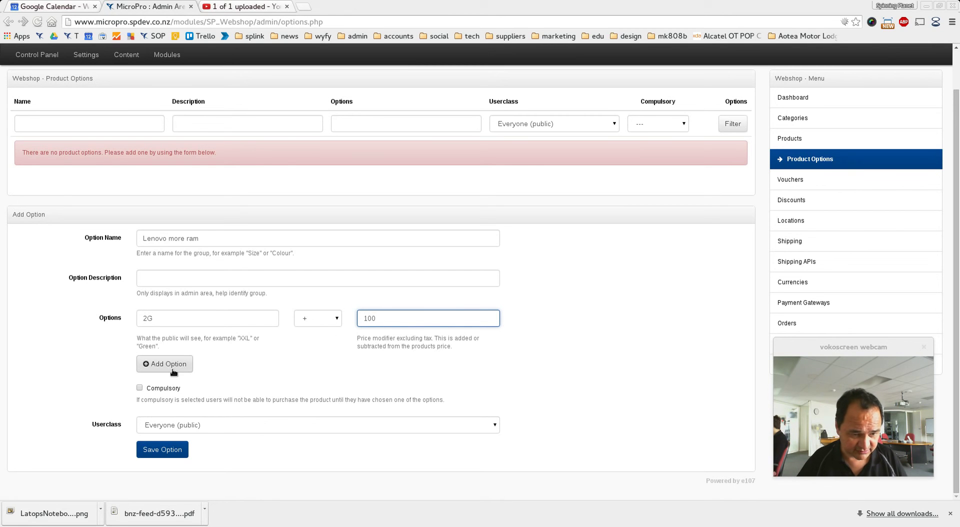
# Add a second option 4GB with a price modifier of +150 and rename the first option 2GB
pyautogui.click(173, 368)
pyautogui.click(160, 343)
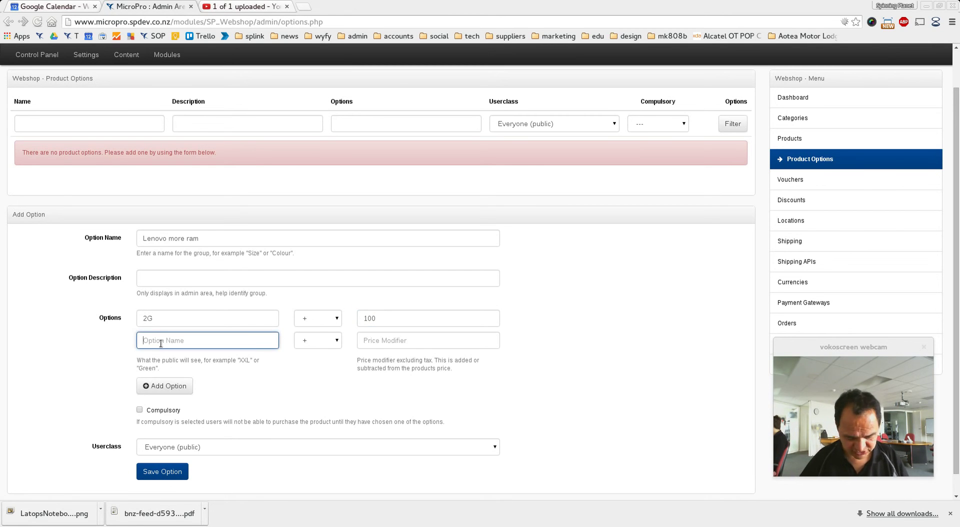
pyautogui.write('4G')
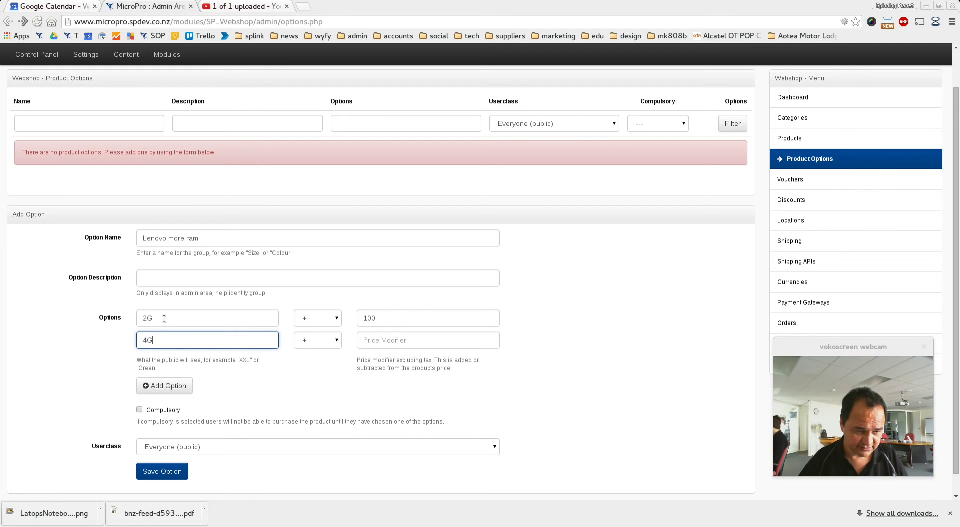
pyautogui.click(164, 318)
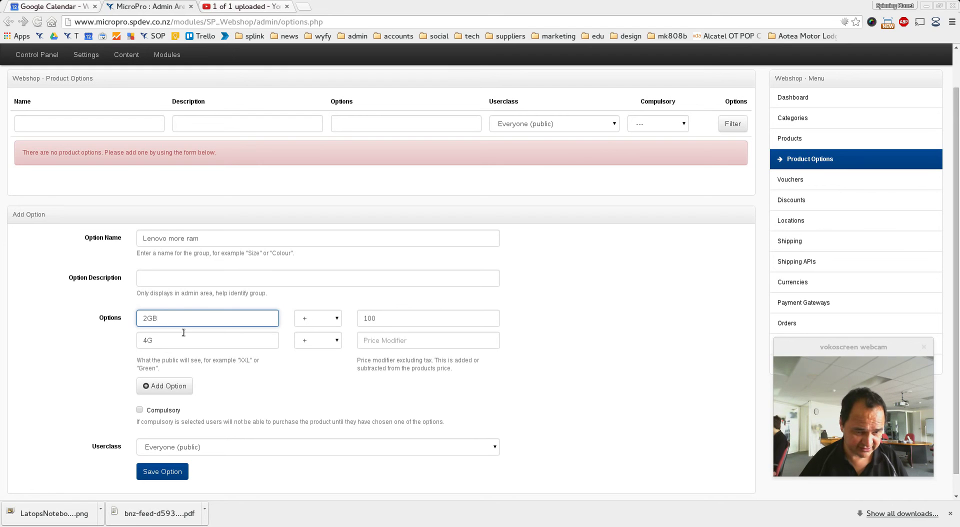
pyautogui.write('B')
pyautogui.click(180, 338)
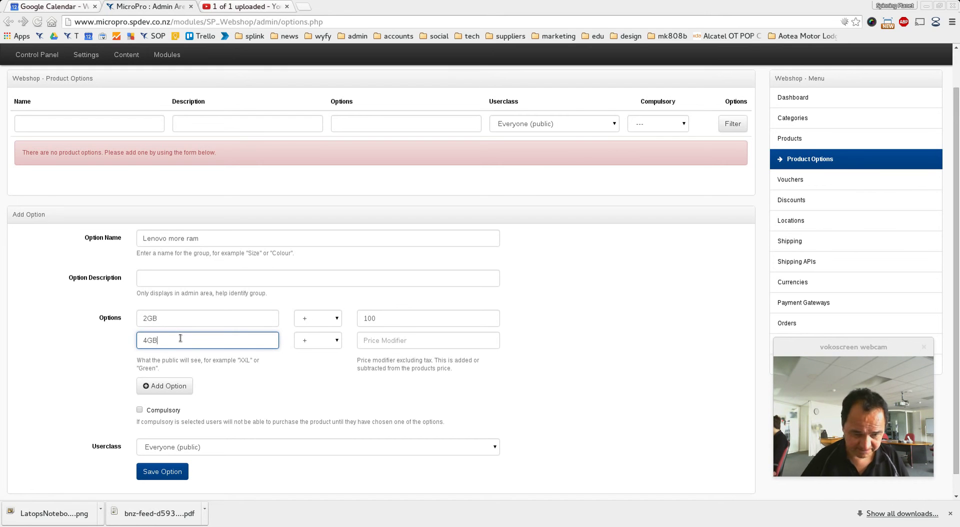
pyautogui.click(395, 342)
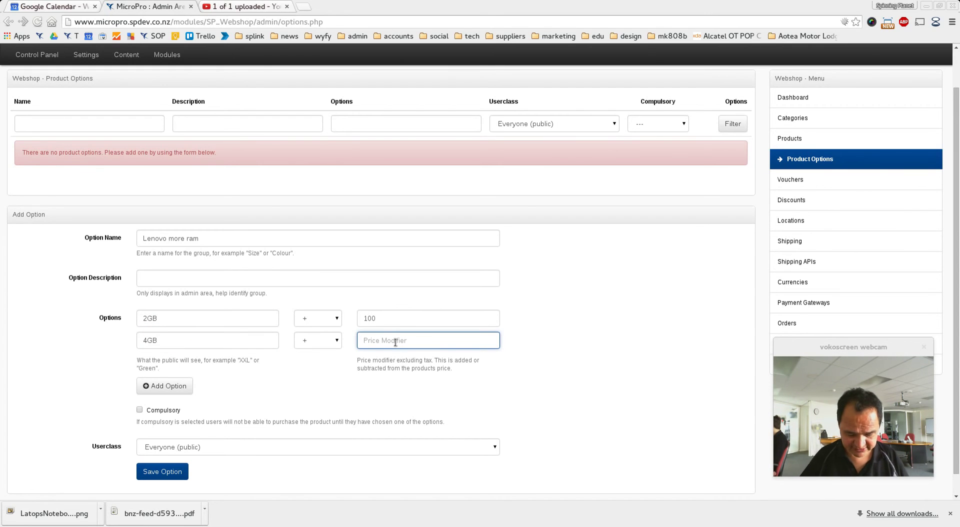
pyautogui.write('150')
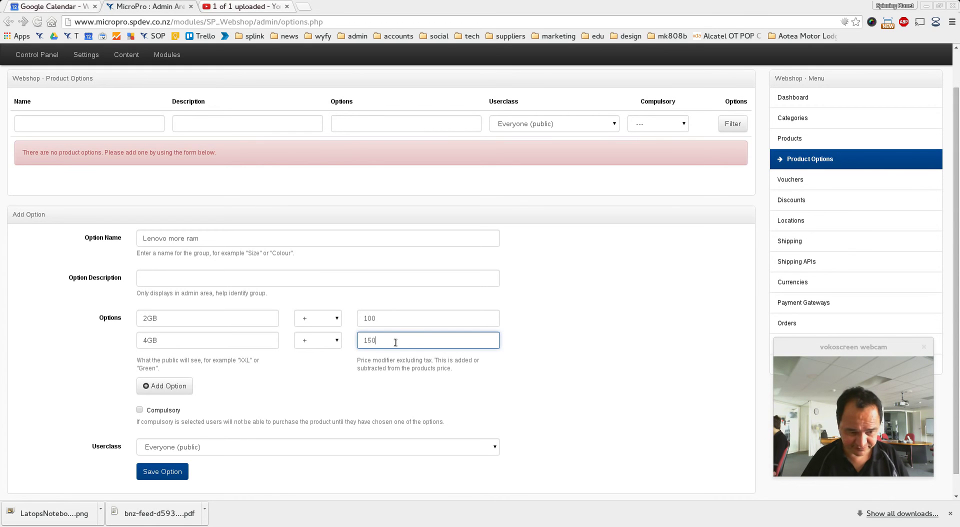
# Add a third option named 8GB with a price modifier of +250 to the group
pyautogui.click(162, 386)
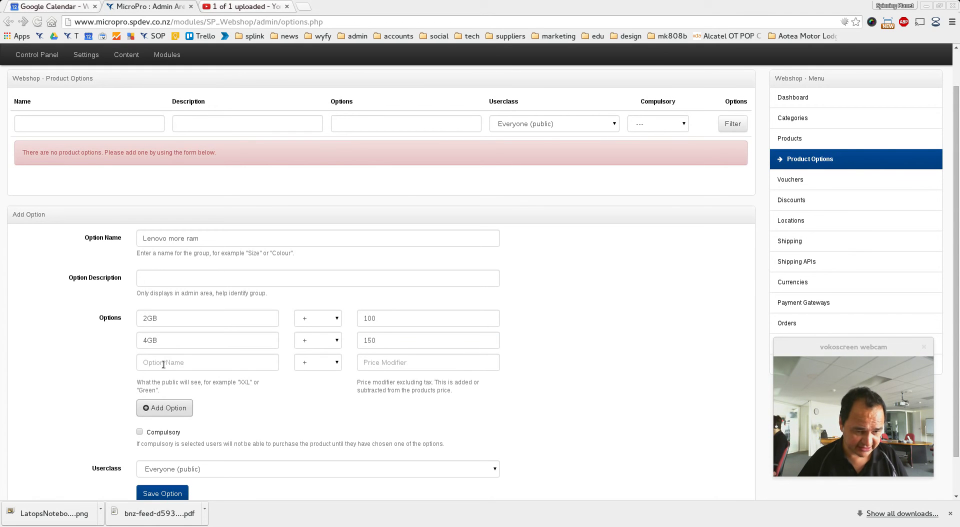
pyautogui.click(163, 364)
pyautogui.write('8G')
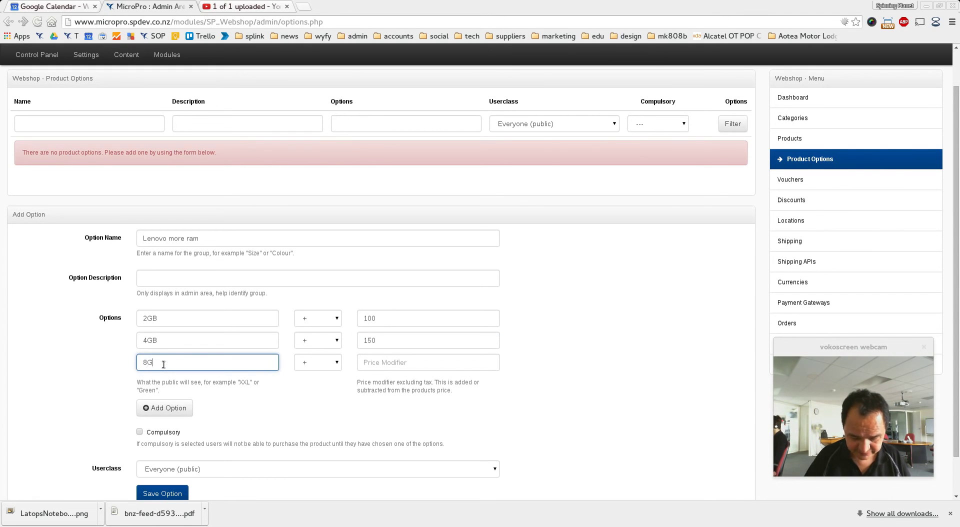
pyautogui.write('B')
pyautogui.click(381, 363)
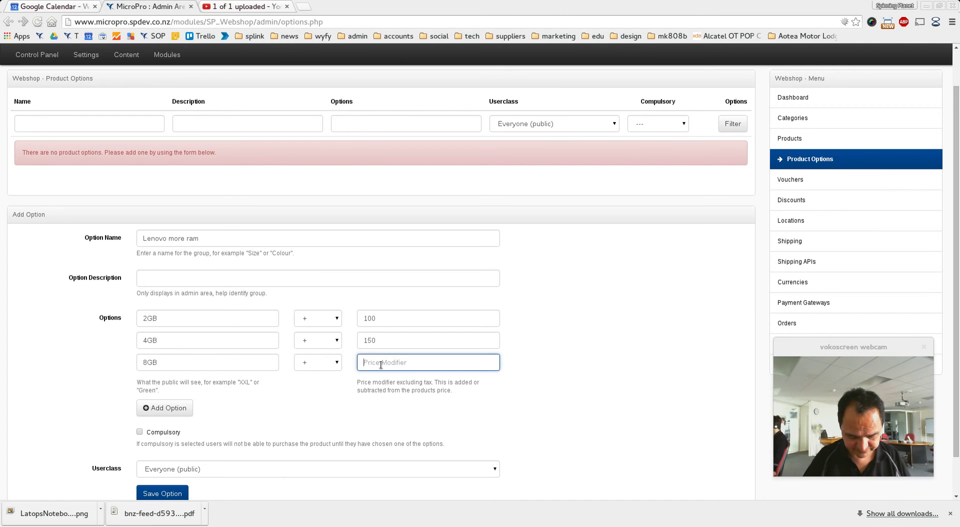
pyautogui.write('250')
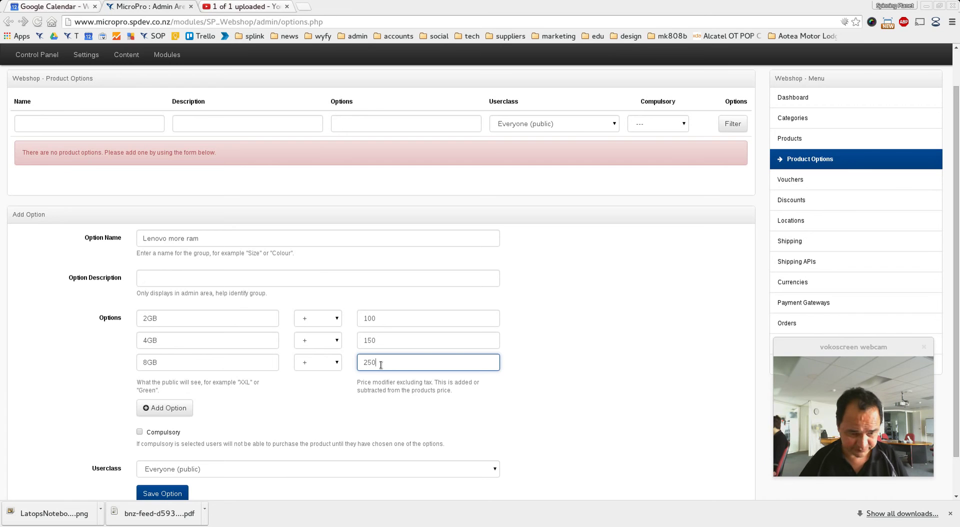
# Make the "Lenovo more ram" option group compulsory and save it
pyautogui.scroll(-1, 79, 398)
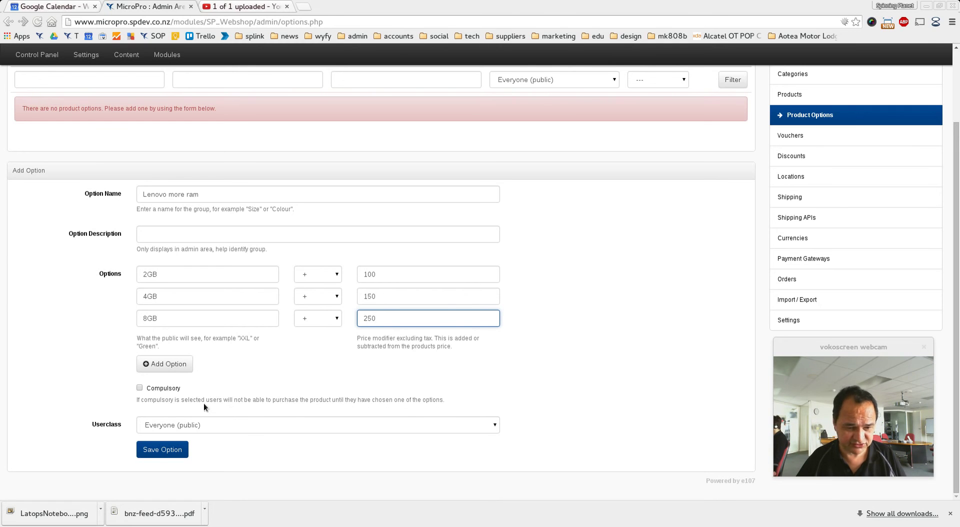
pyautogui.click(139, 388)
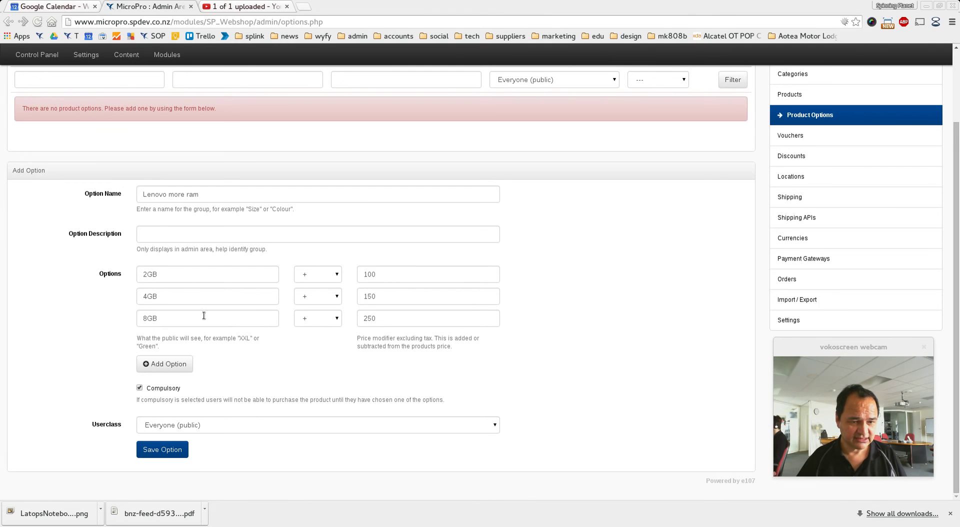
pyautogui.click(180, 453)
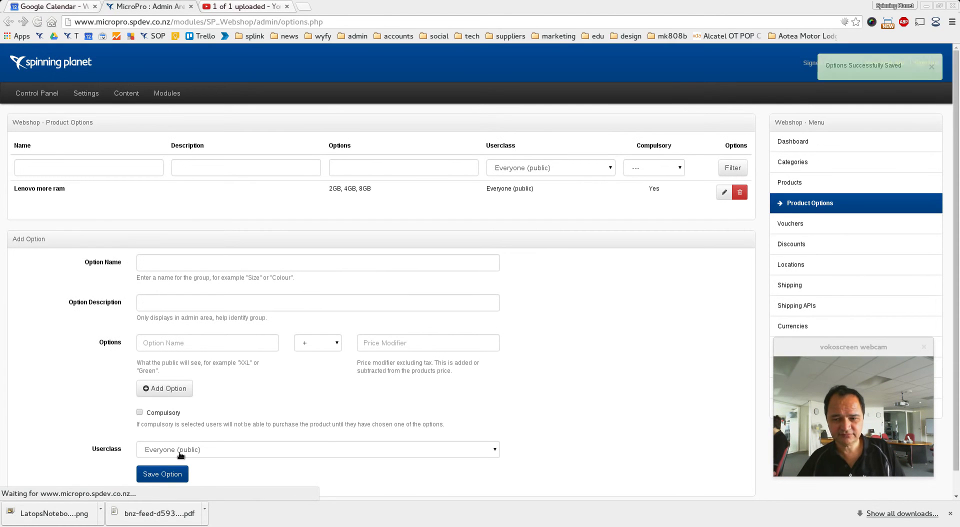
# Edit the Lenovo B5070 product to enable the "Lenovo more ram" option, and save the product
pyautogui.click(780, 182)
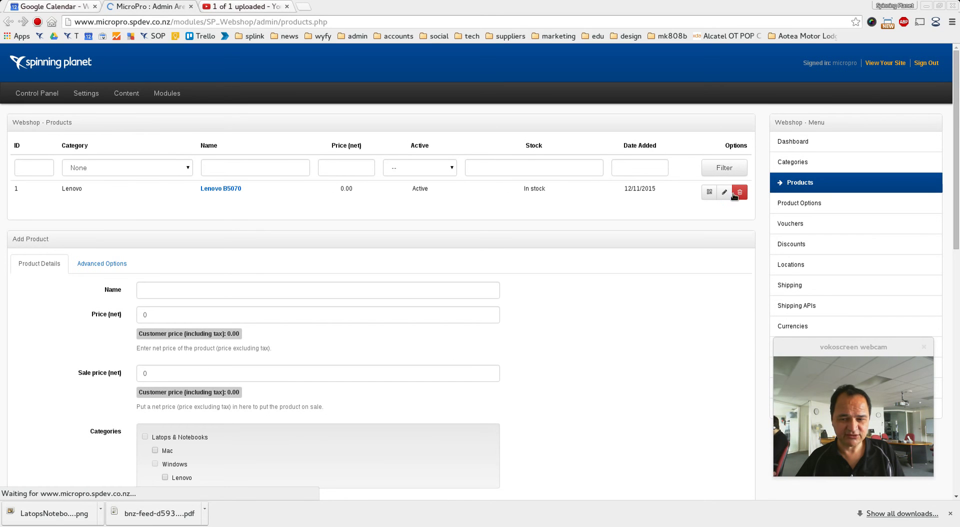
pyautogui.click(724, 193)
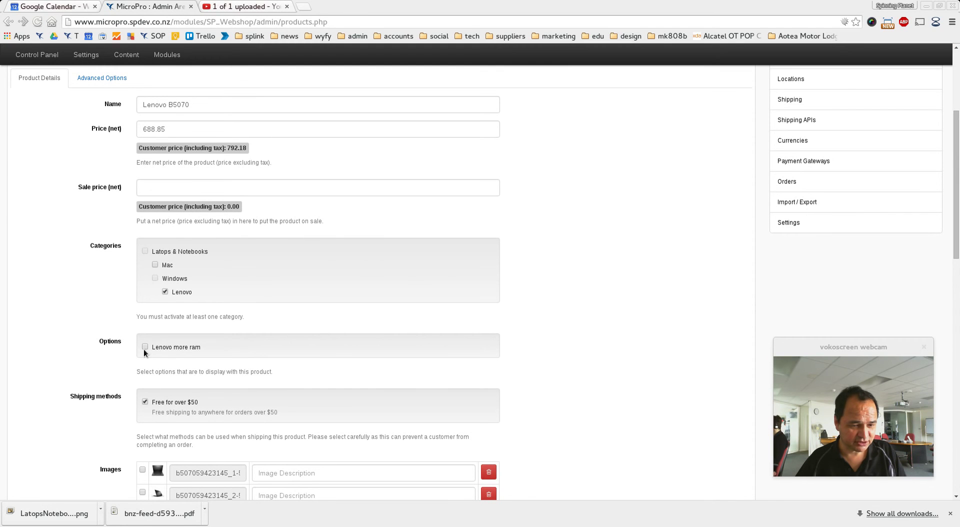
pyautogui.scroll(-10, 685, 367)
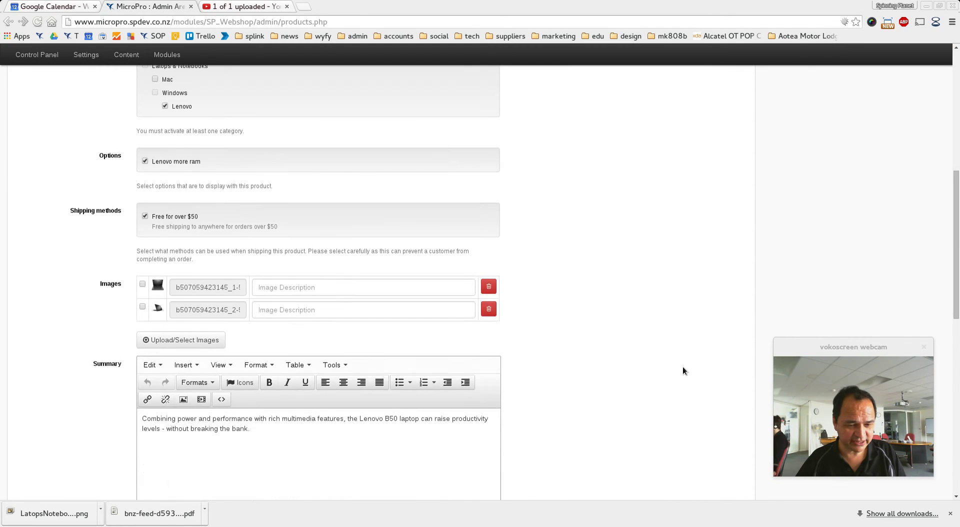
pyautogui.scroll(-3, 683, 367)
pyautogui.click(189, 455)
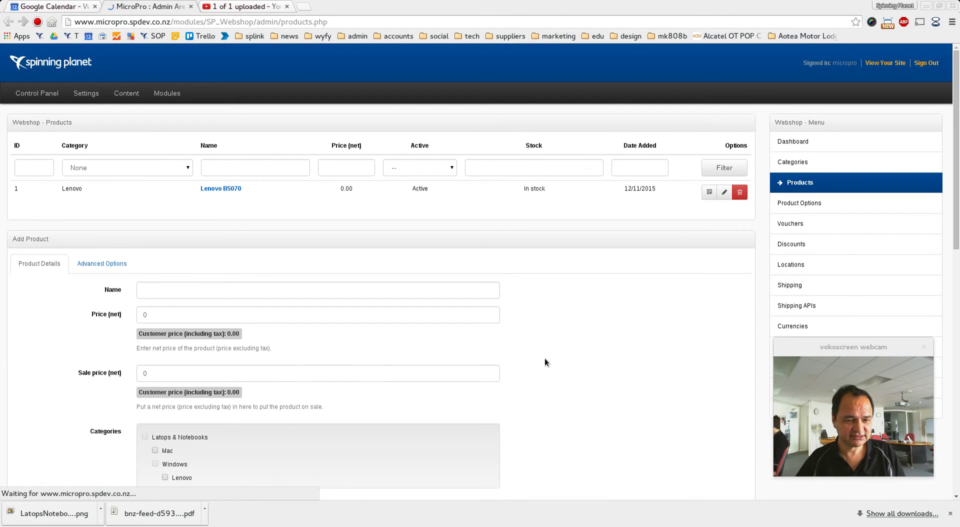
# View the Lenovo B5070's public shop page and choose 2GB for its "Lenovo more ram" option
pyautogui.click(222, 188)
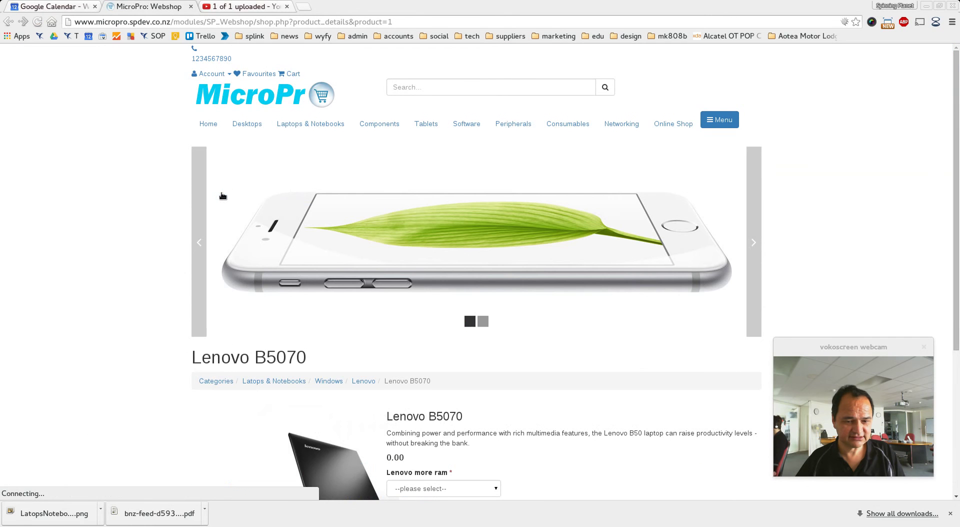
pyautogui.scroll(-5, 515, 366)
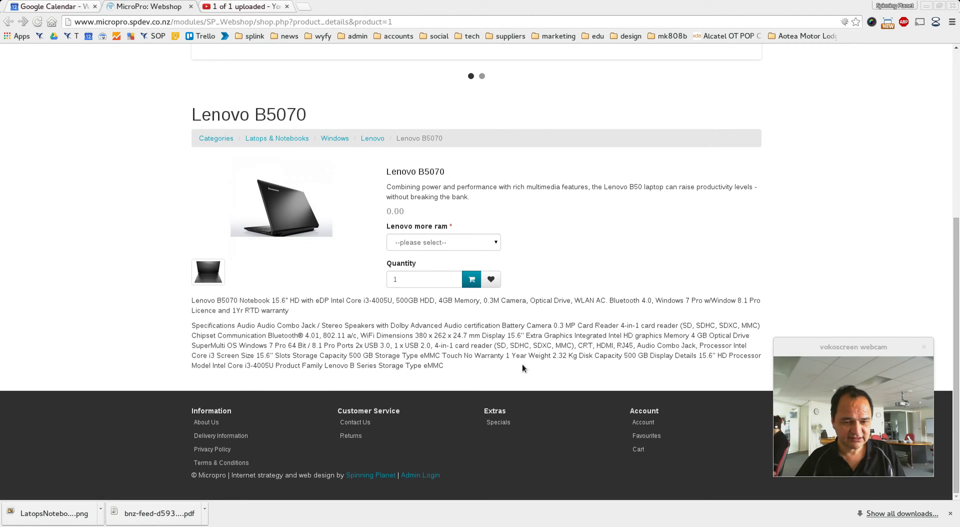
pyautogui.click(458, 241)
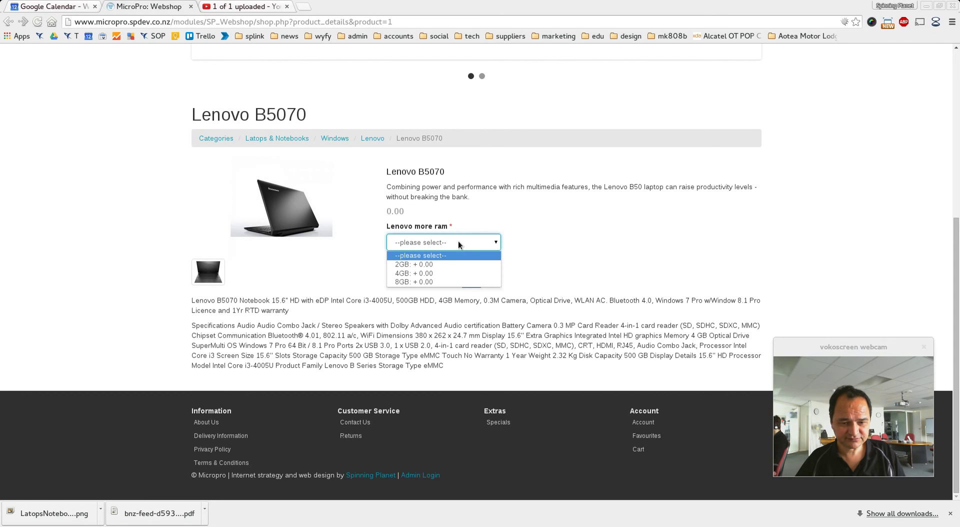
pyautogui.click(445, 264)
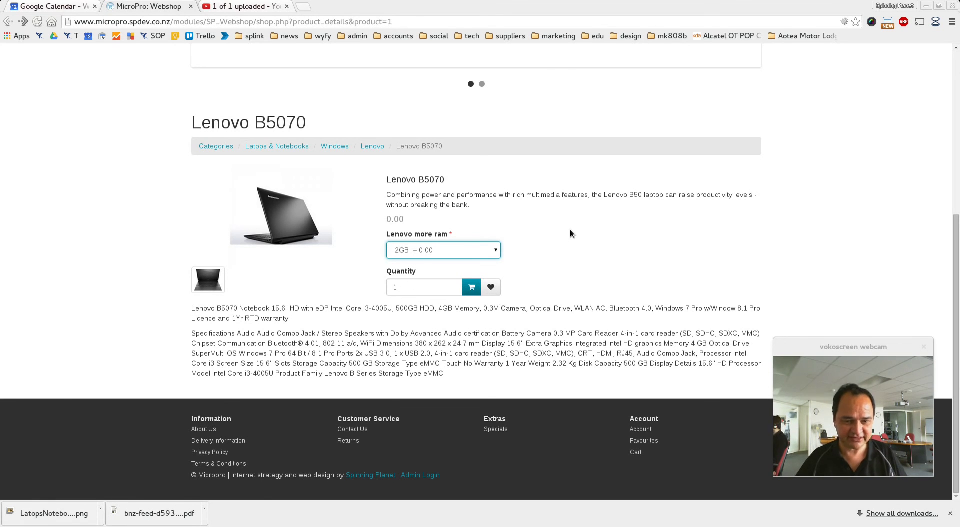
pyautogui.scroll(5, 570, 229)
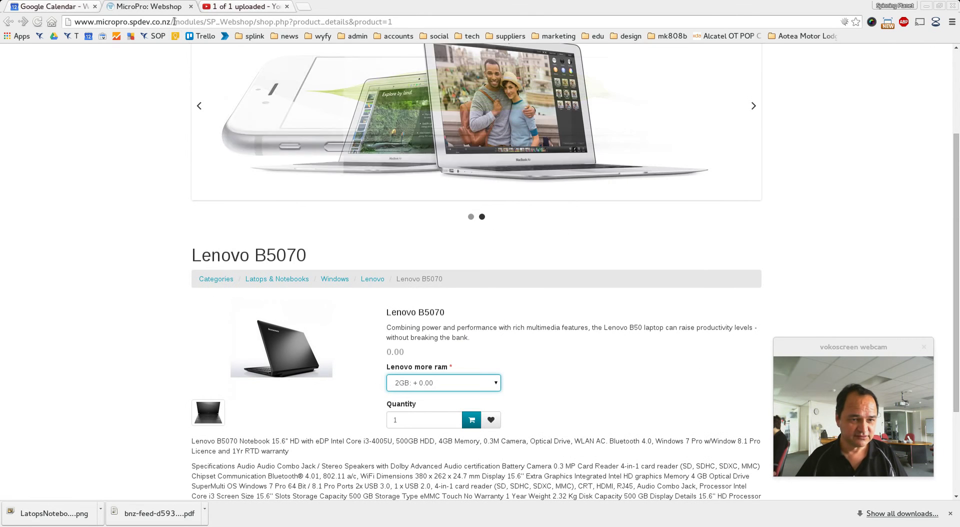
# Return to the site's admin area through the "admin" address and open the Webshop module's dashboard
pyautogui.moveTo(174, 21); pyautogui.dragTo(576, 24)
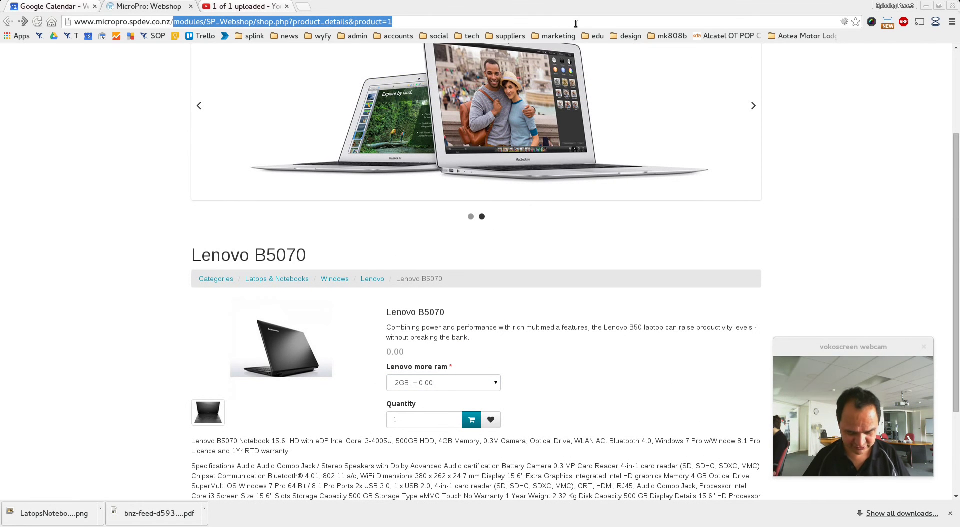
pyautogui.write('admin')
pyautogui.press('Return')
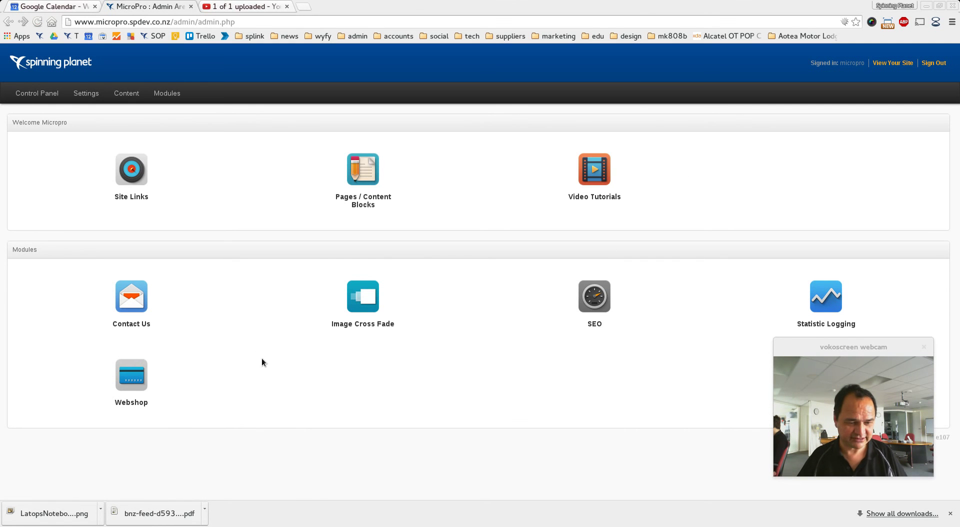
pyautogui.click(115, 376)
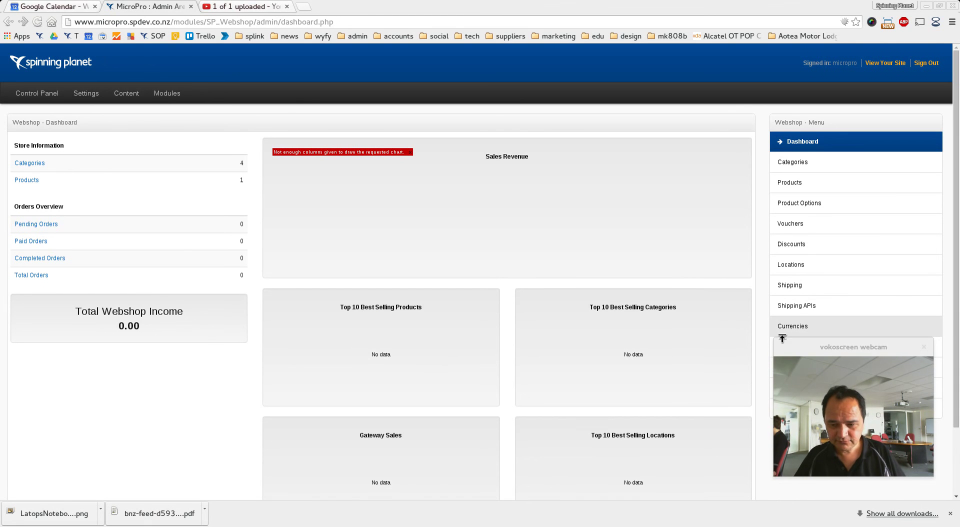
pyautogui.moveTo(809, 349); pyautogui.dragTo(602, 117)
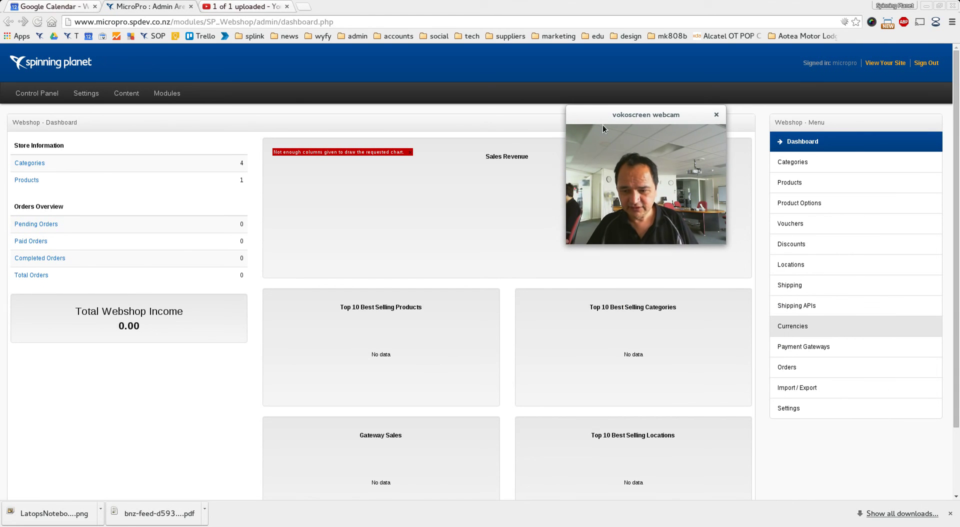